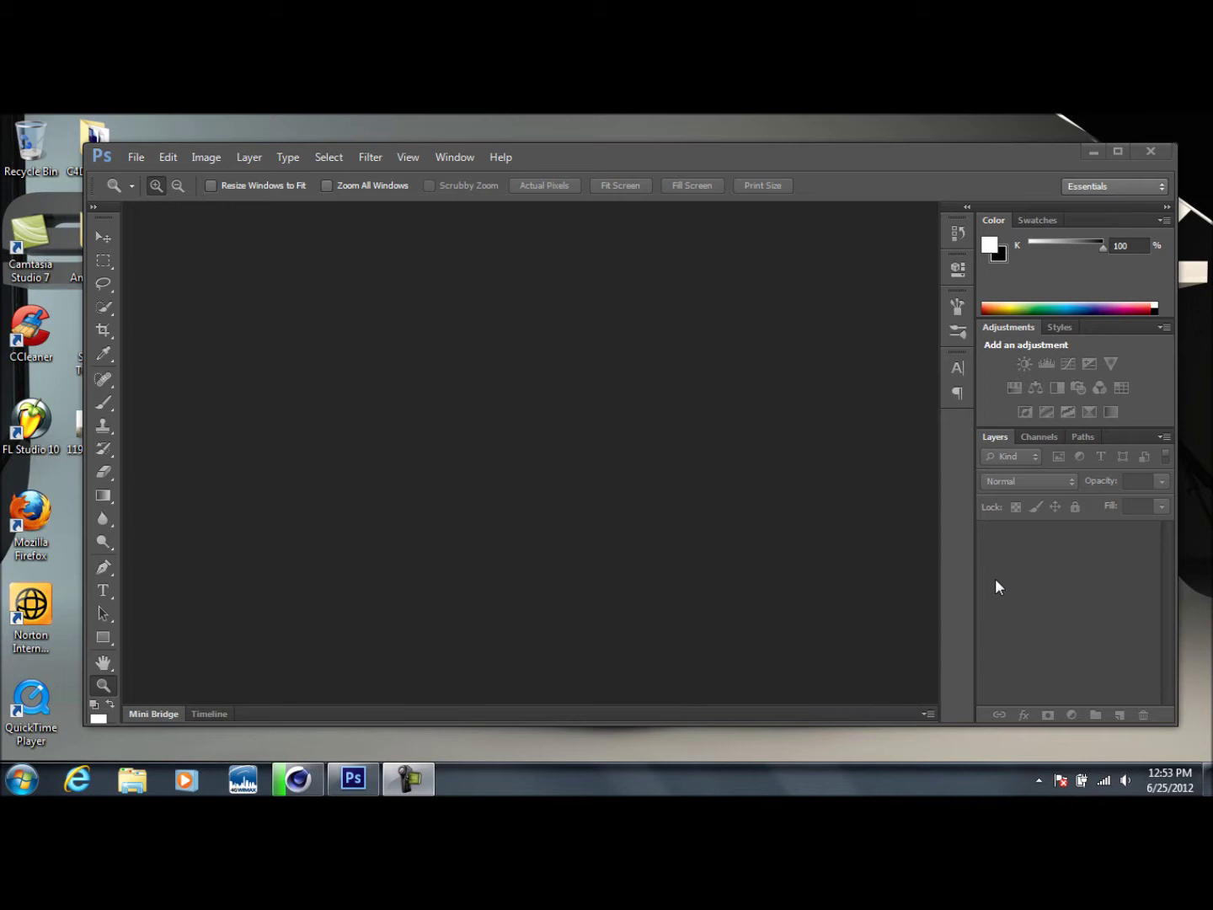
Open the desktop photo 1196982_23611958.jpg as a new document and maximize the Photoshop window.
drag(568, 156, 675, 146)
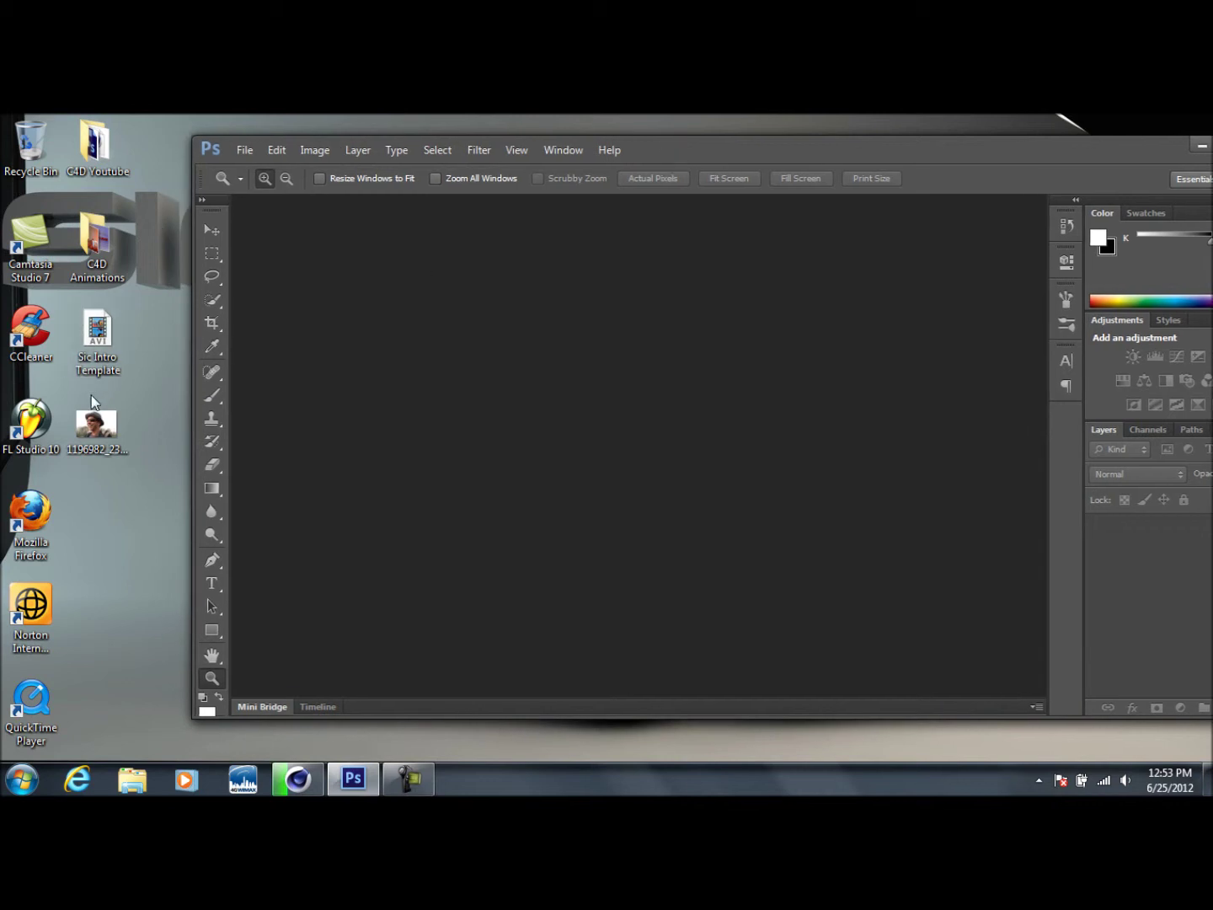
drag(95, 418, 481, 405)
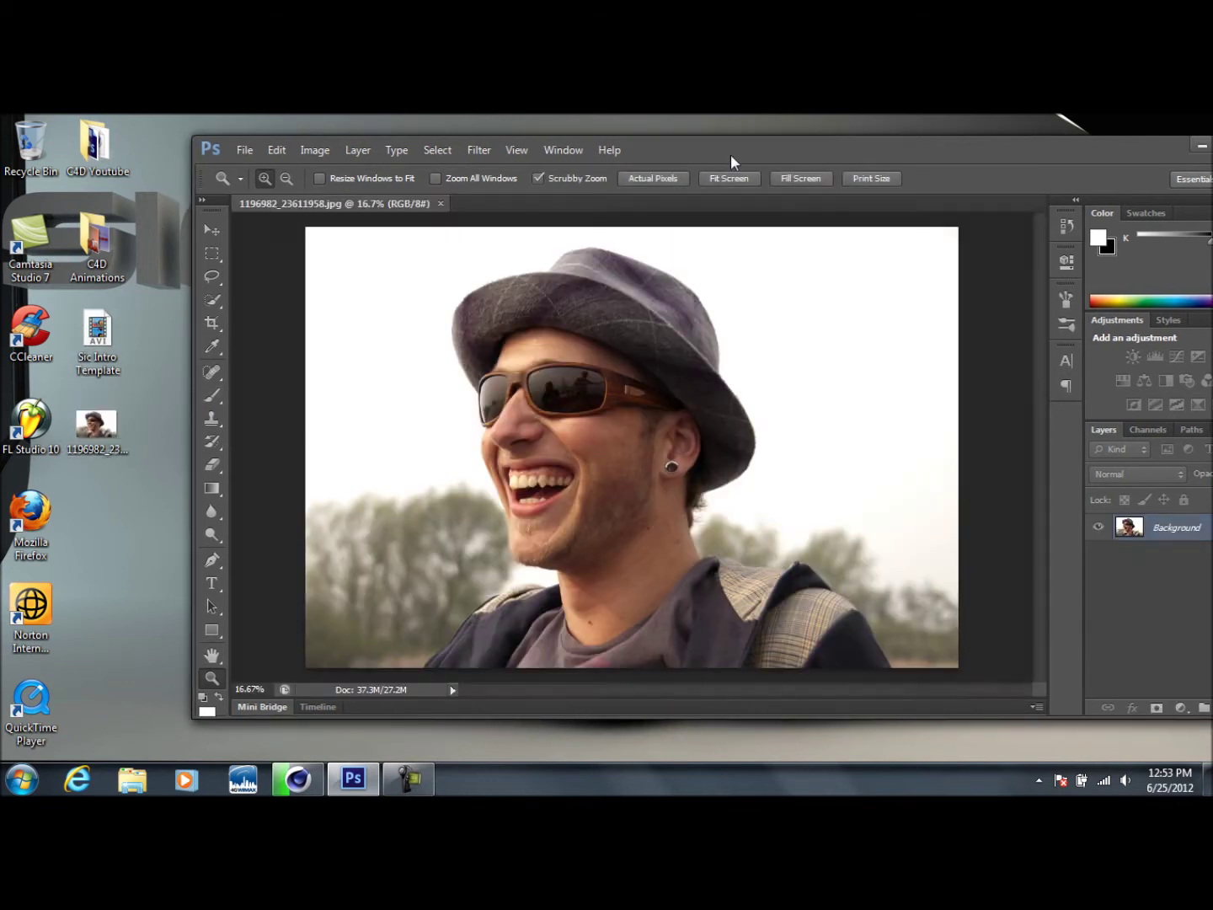
drag(730, 160, 609, 150)
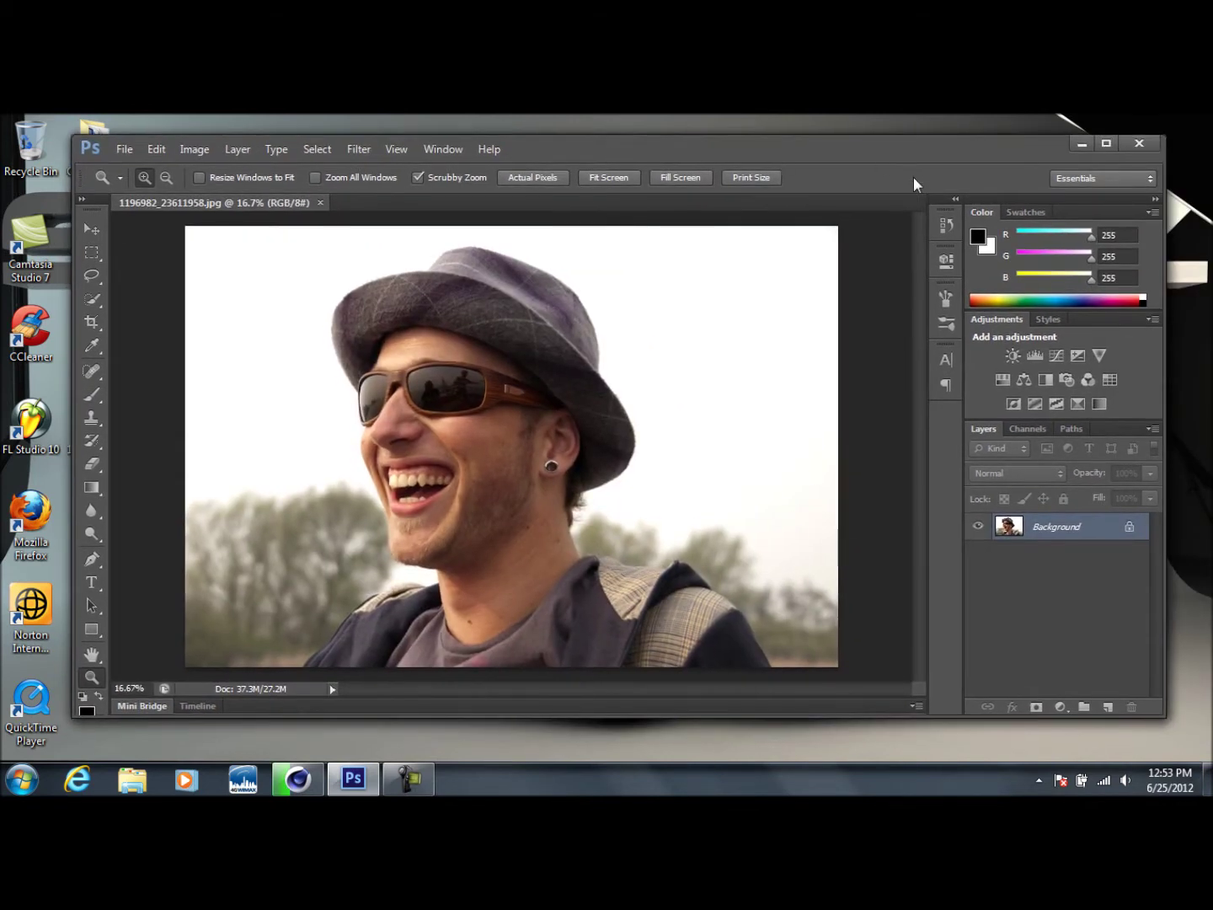
click(1106, 143)
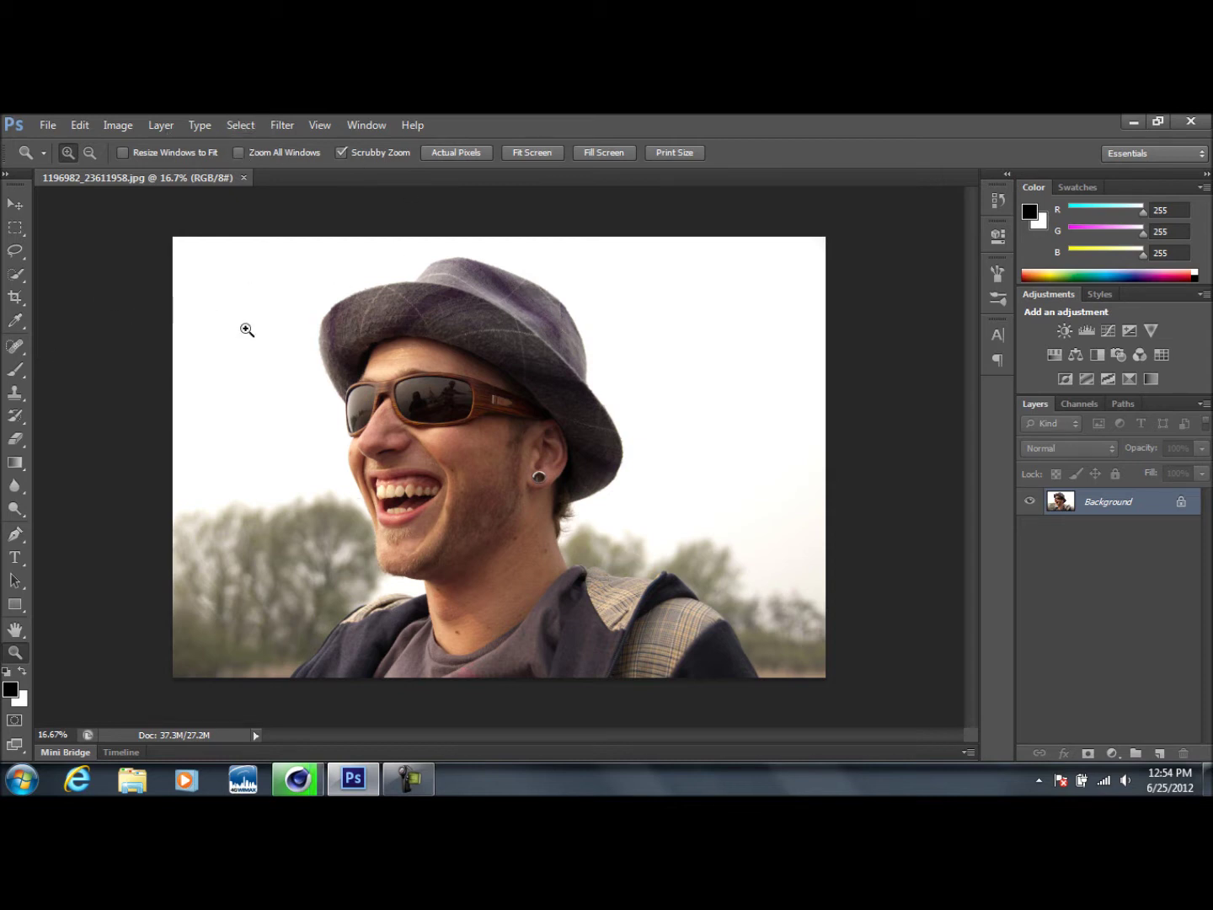
Outline the man's upper row of teeth with a freehand Lasso selection, using 0 px feather.
key(l)
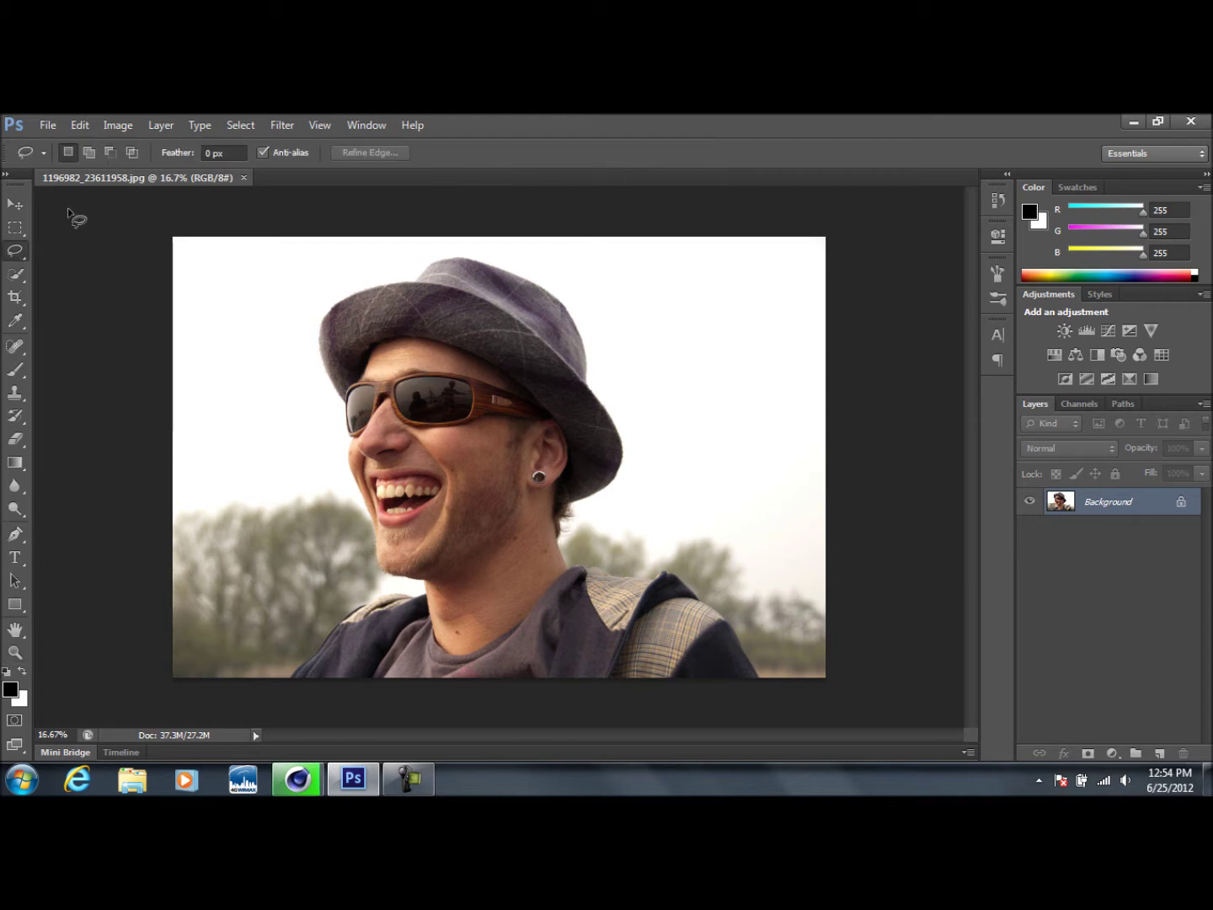
click(15, 651)
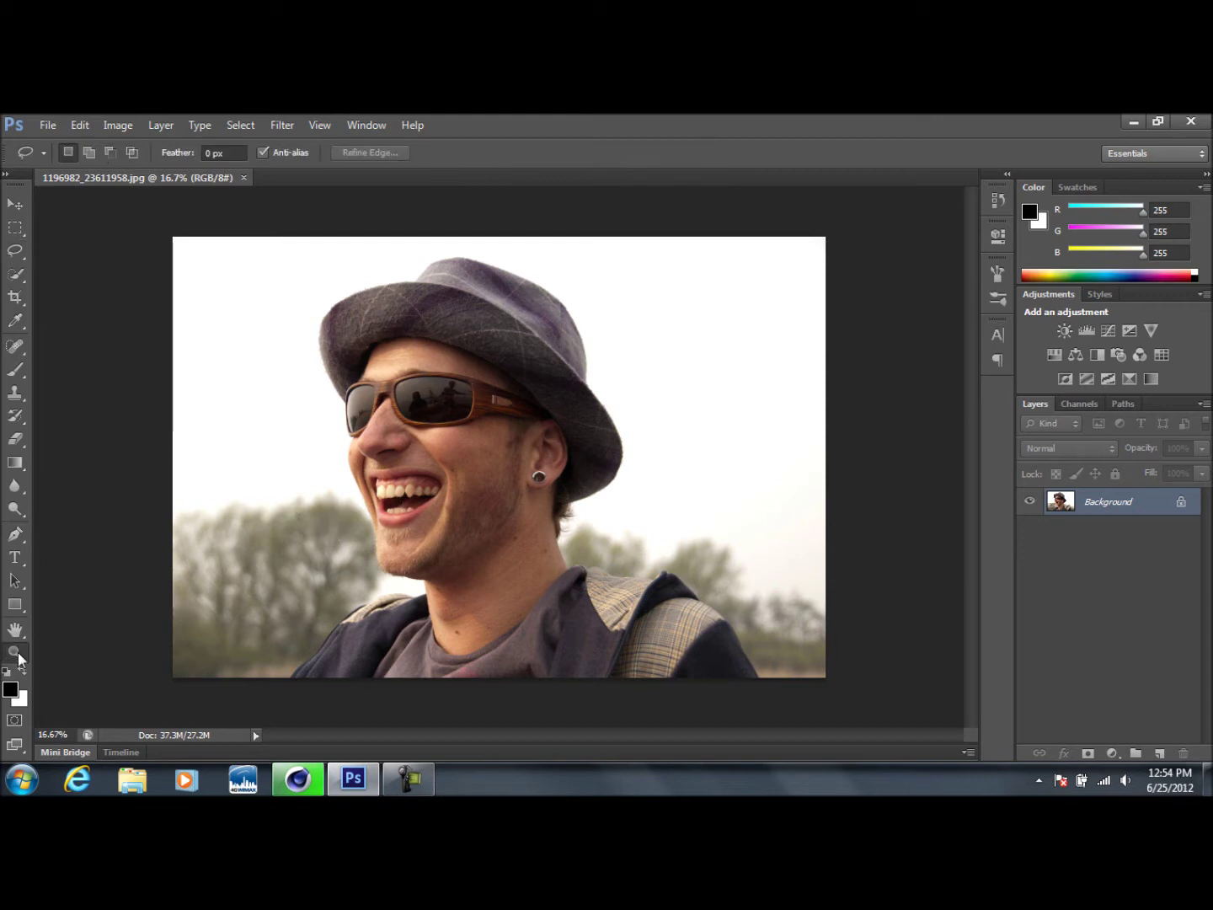
click(380, 514)
click(380, 513)
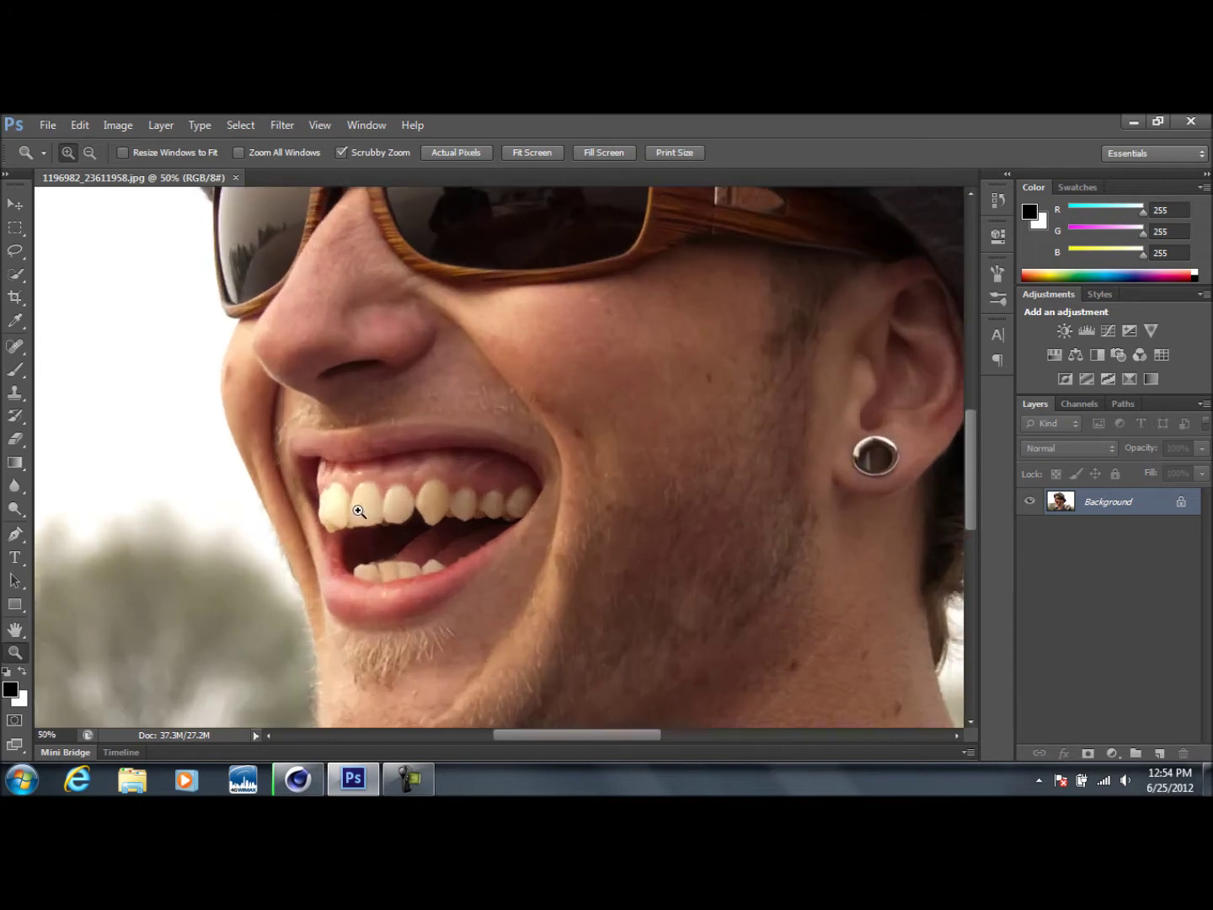
click(370, 505)
key(l)
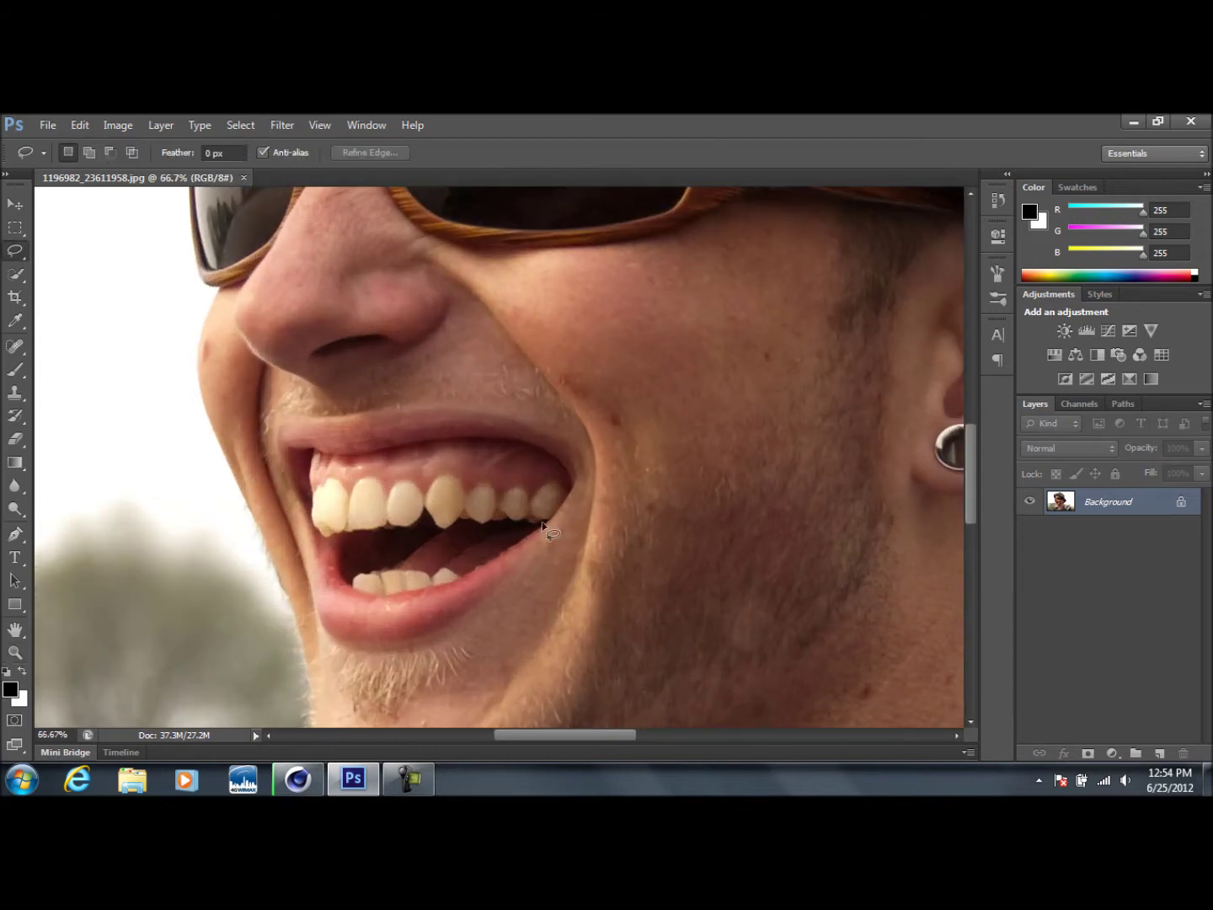
mouse_move(550, 518)
mouse_down()
mouse_move(505, 514)
mouse_move(443, 528)
mouse_move(425, 511)
mouse_move(408, 527)
mouse_move(326, 534)
mouse_move(313, 497)
mouse_move(332, 479)
mouse_move(348, 500)
mouse_move(362, 482)
mouse_move(389, 499)
mouse_move(410, 480)
mouse_move(429, 499)
mouse_move(450, 476)
mouse_move(470, 499)
mouse_move(521, 490)
mouse_move(531, 512)
mouse_move(553, 485)
mouse_move(569, 502)
mouse_move(548, 527)
mouse_up()
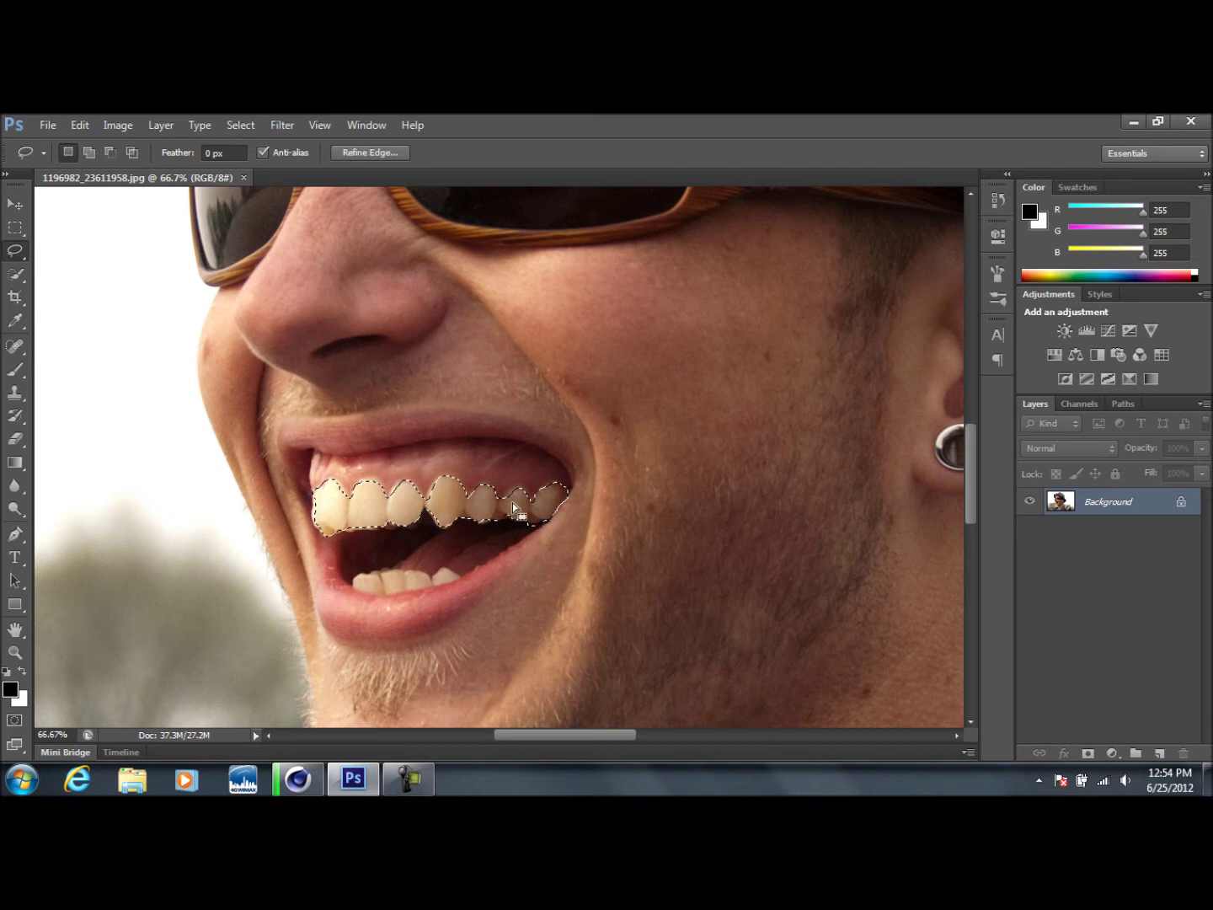
Add a Brightness/Contrast adjustment to the selected upper teeth with brightness 29 and contrast -31.
click(1063, 329)
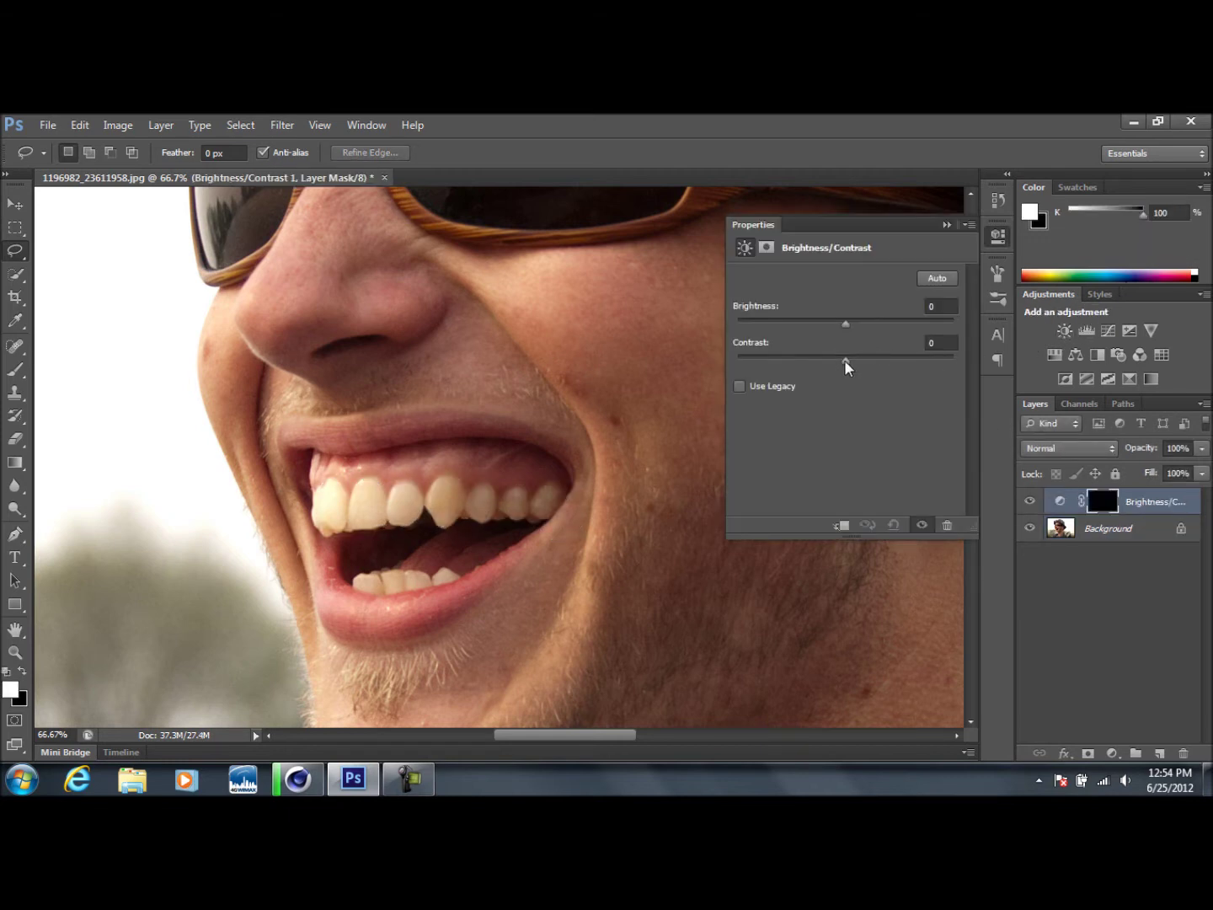
drag(845, 360, 776, 362)
drag(844, 325, 866, 329)
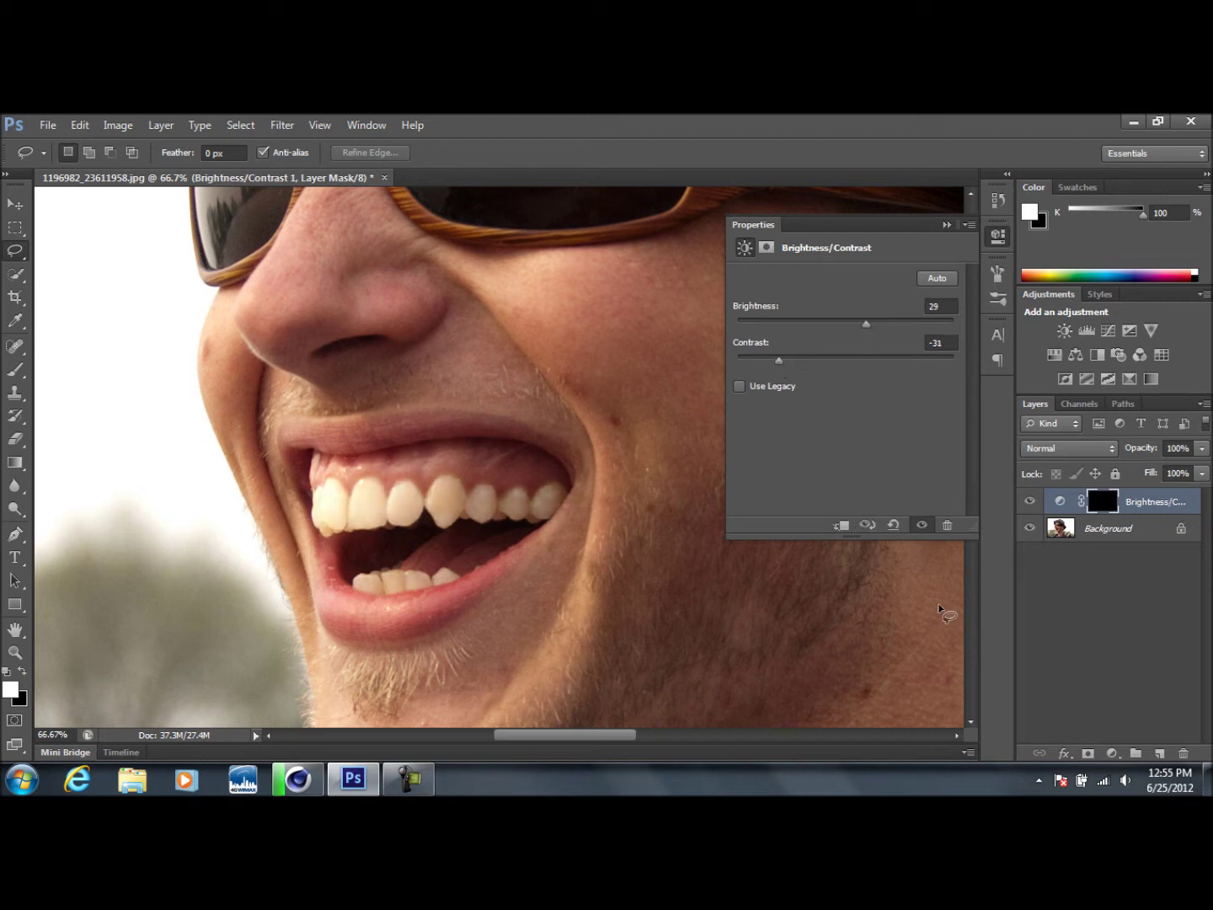
Compare the upper teeth with and without the Brightness/Contrast adjustment, then collapse its properties.
click(1029, 502)
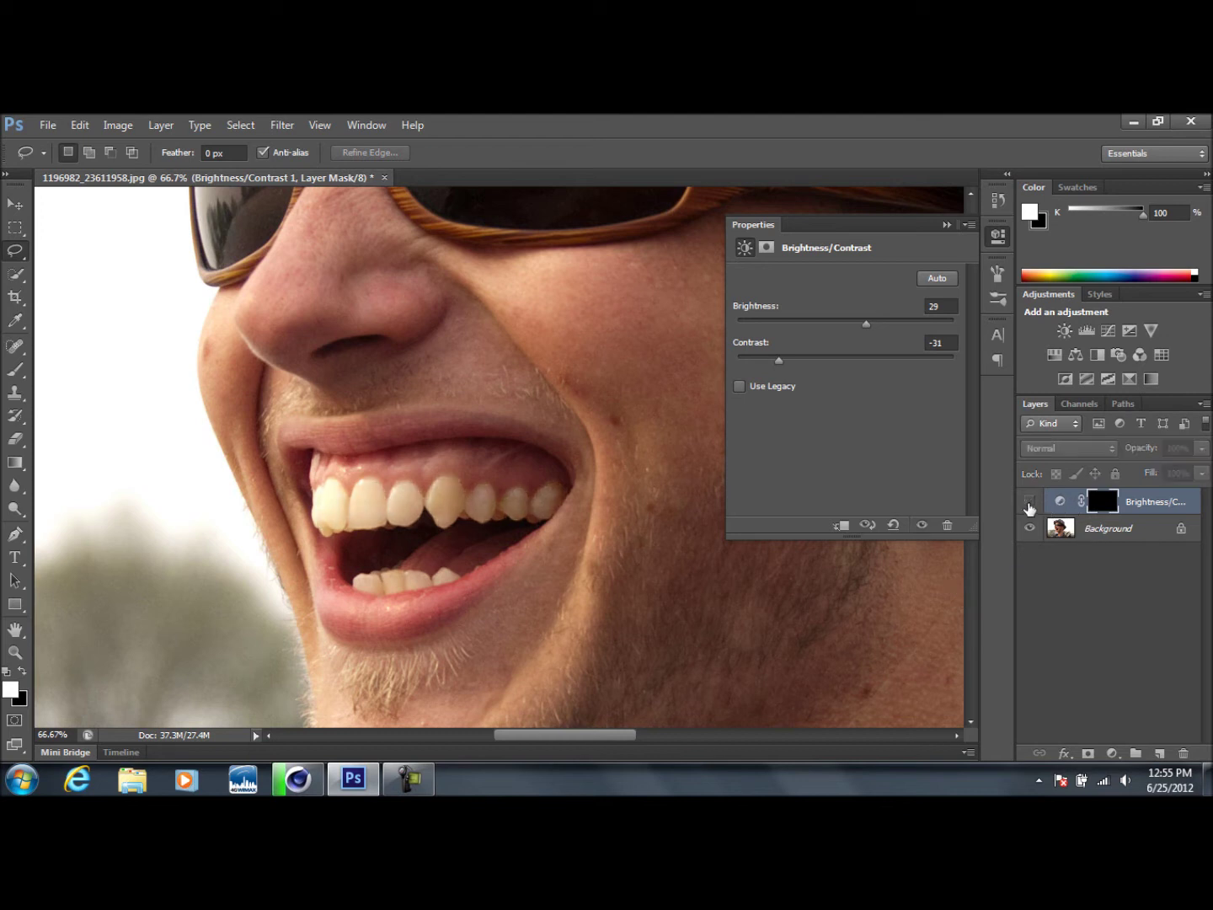
click(1029, 503)
click(1029, 503)
click(1028, 502)
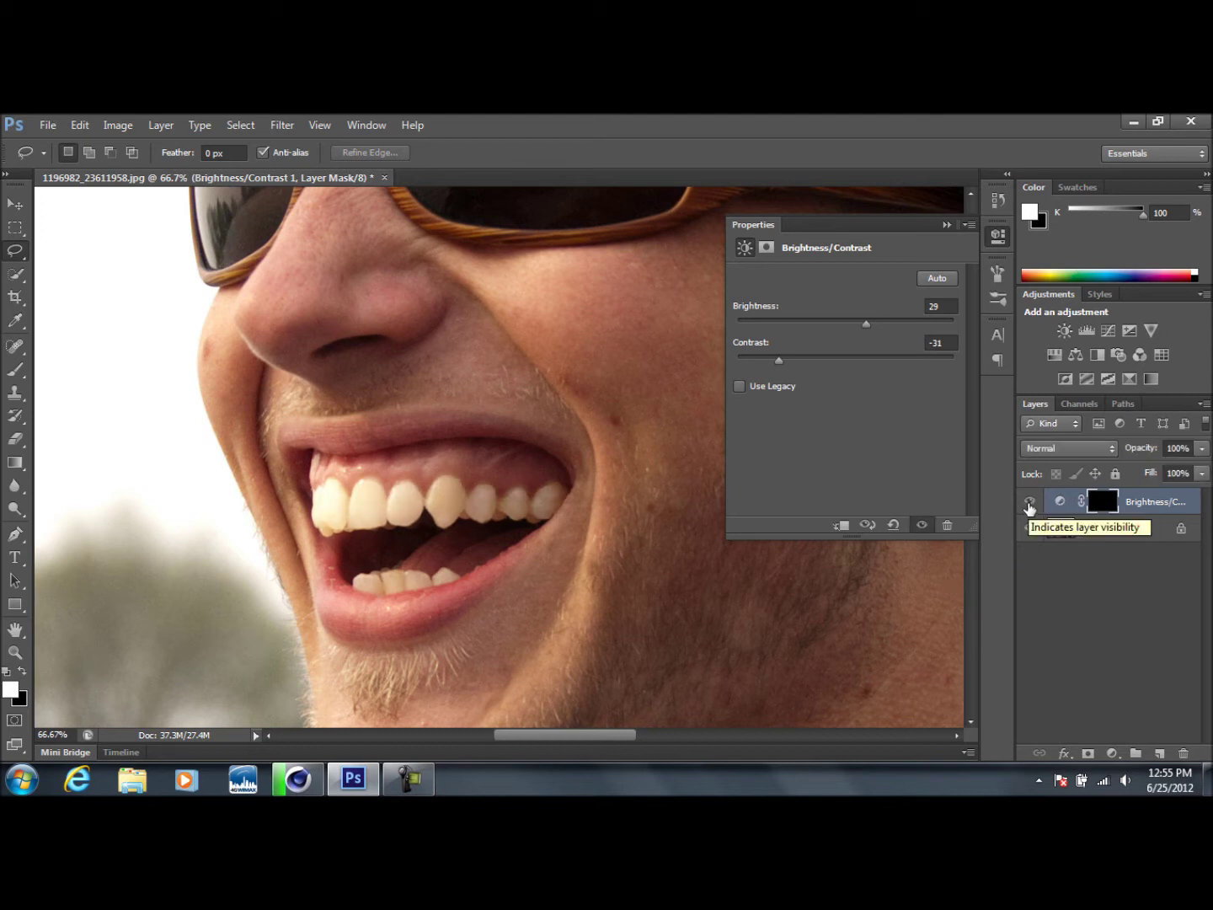
click(1029, 503)
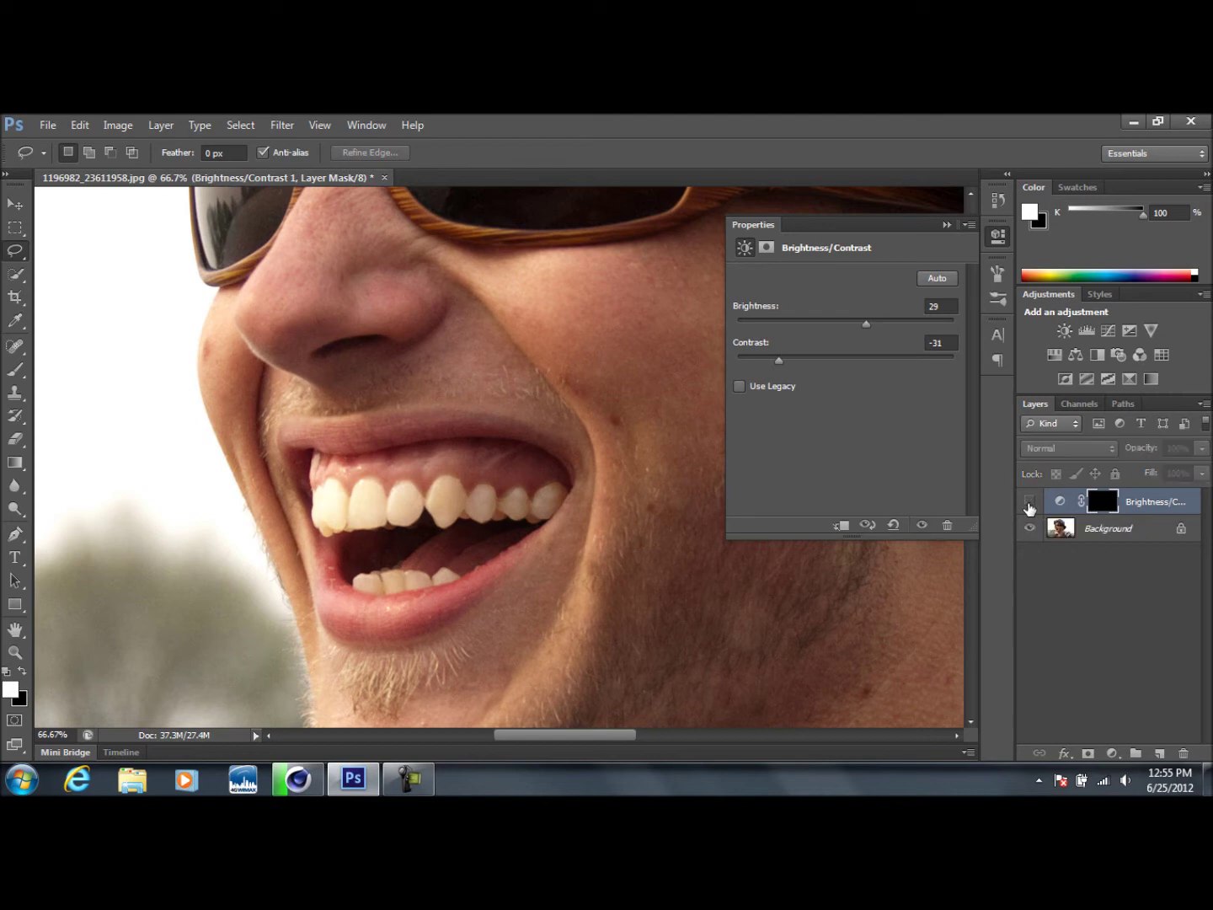
click(1029, 503)
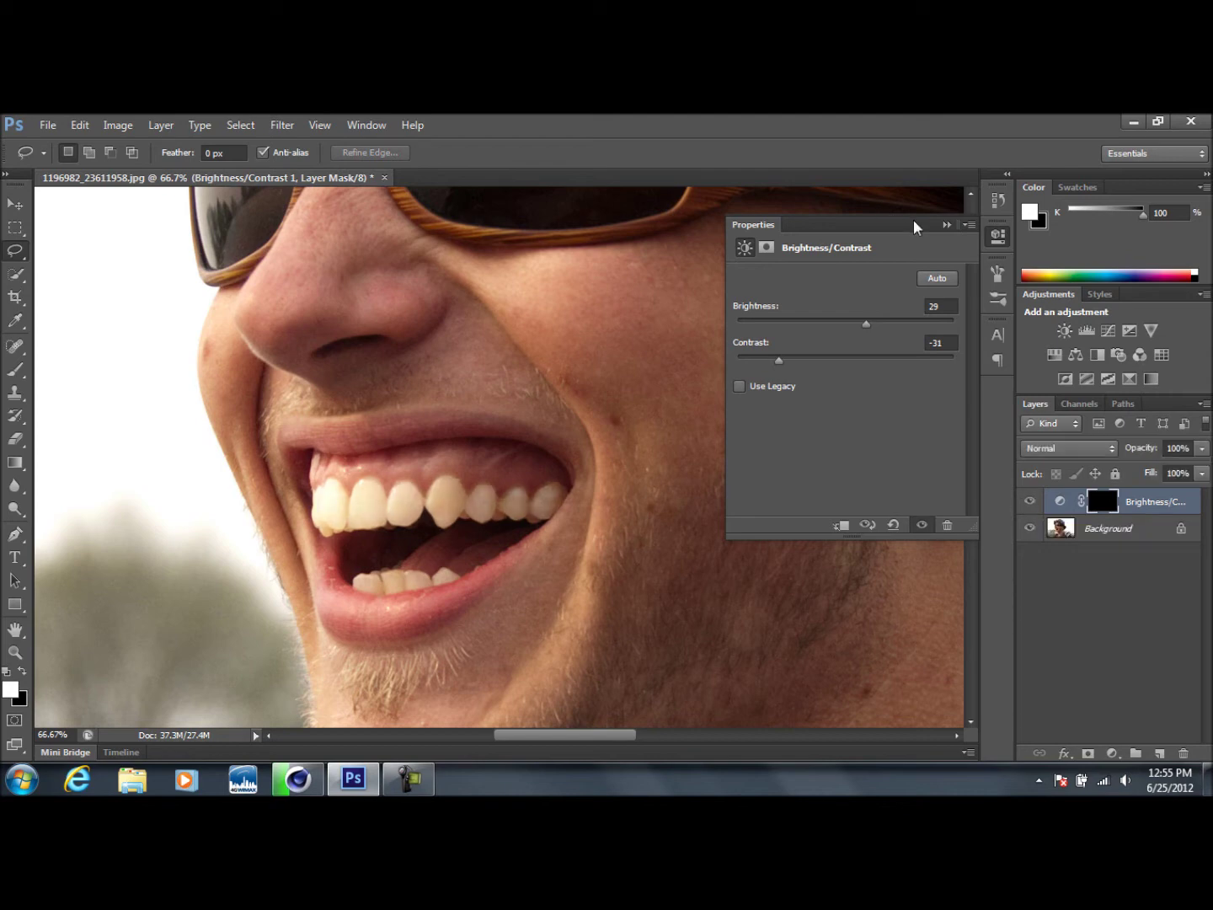
click(946, 225)
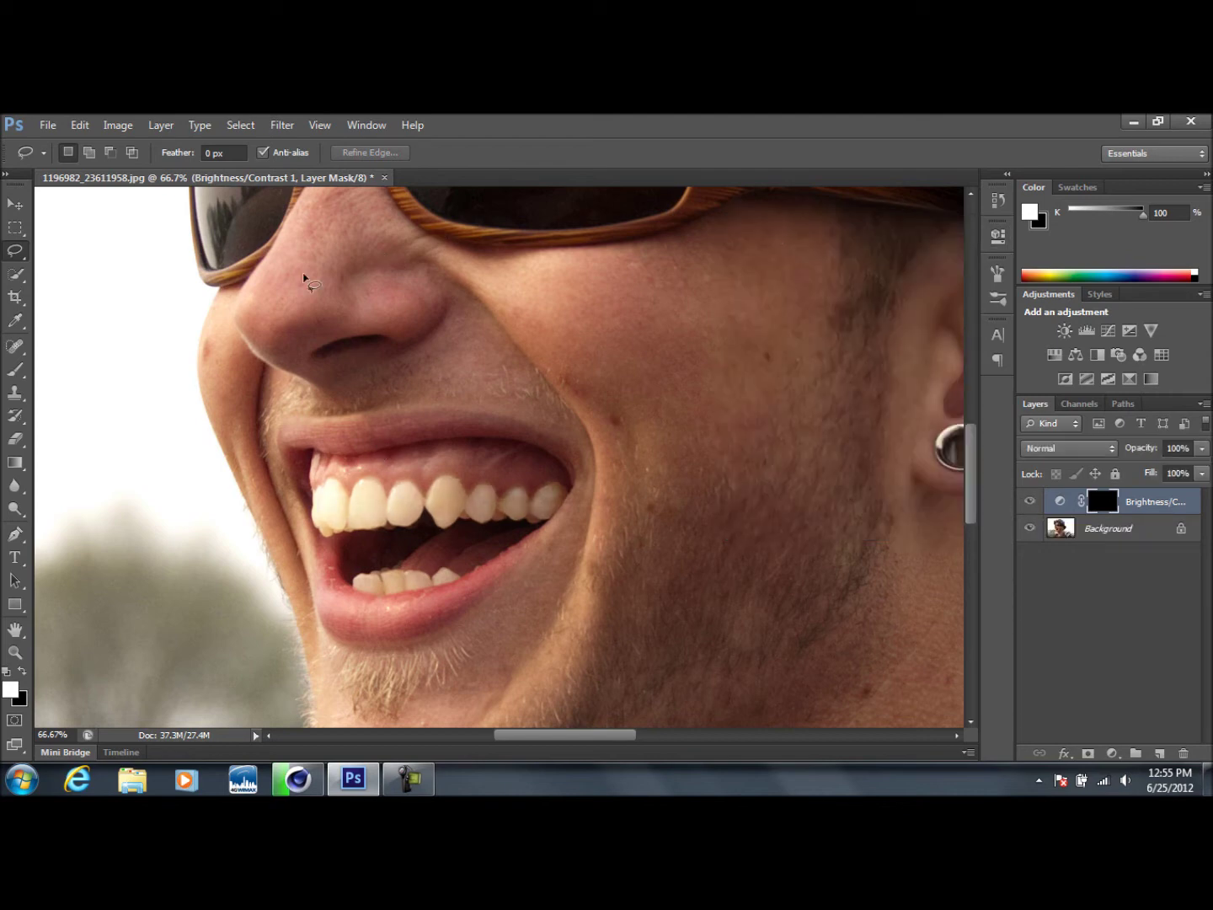
Create a new empty layer above the Brightness/Contrast adjustment, keeping the default name, Normal mode and 100% opacity.
click(163, 125)
mouse_move(226, 146)
click(390, 148)
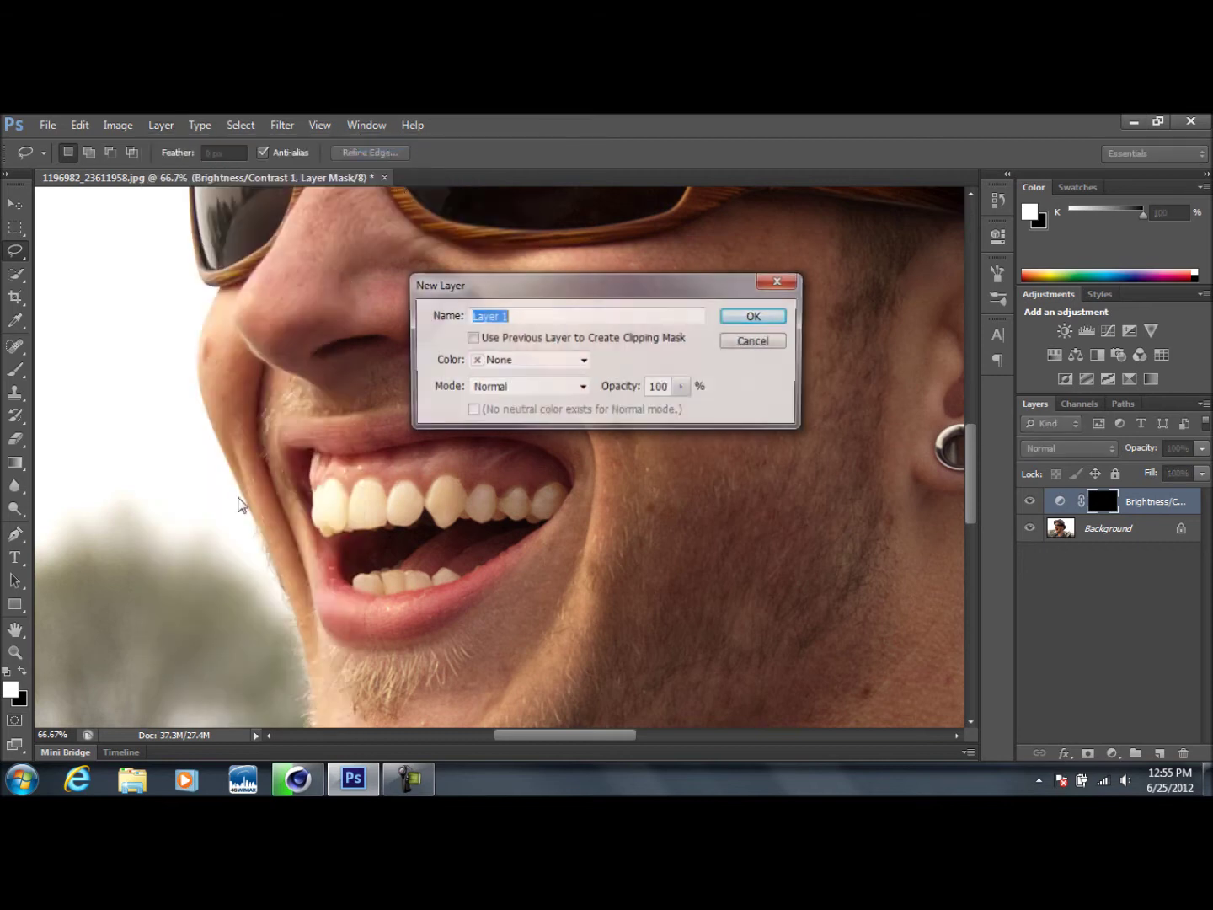
click(755, 317)
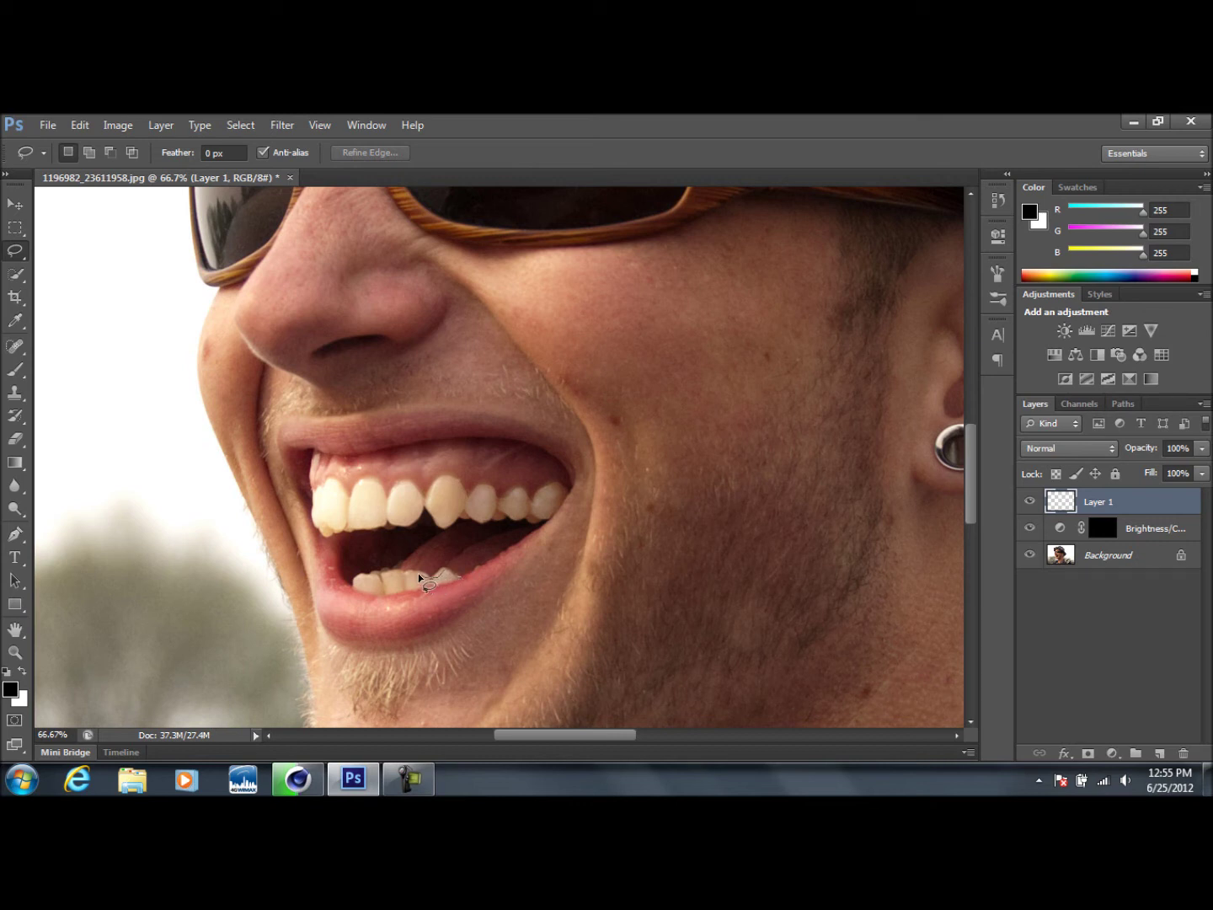
Select the lower teeth with the Lasso and give them a Brightness/Contrast adjustment with brightness 58 and contrast -21.
mouse_move(379, 571)
mouse_down()
mouse_move(354, 588)
mouse_move(368, 595)
mouse_up()
drag(456, 577, 459, 576)
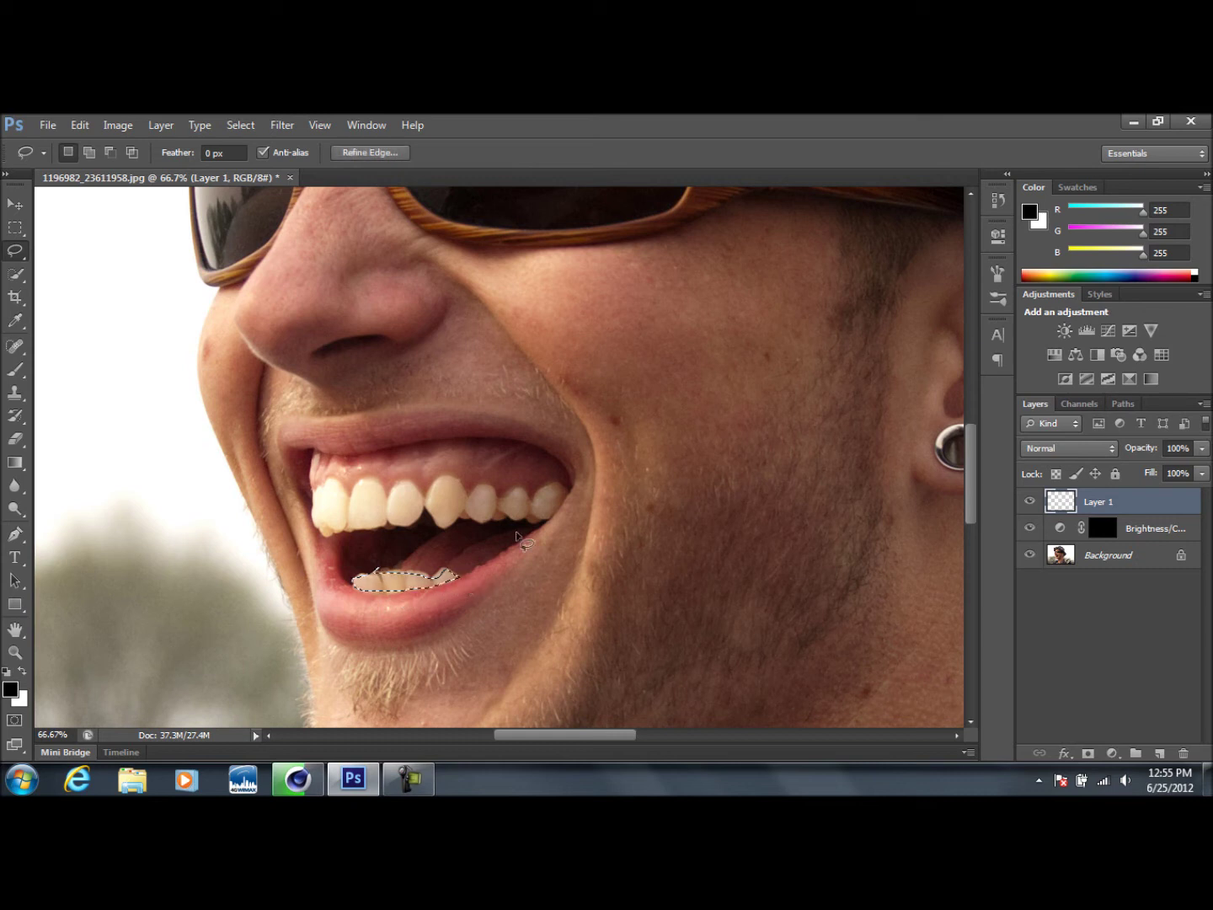
click(1064, 330)
drag(847, 367, 888, 329)
Compare the lower teeth with and without their Brightness/Contrast adjustment, then collapse its properties.
click(1028, 502)
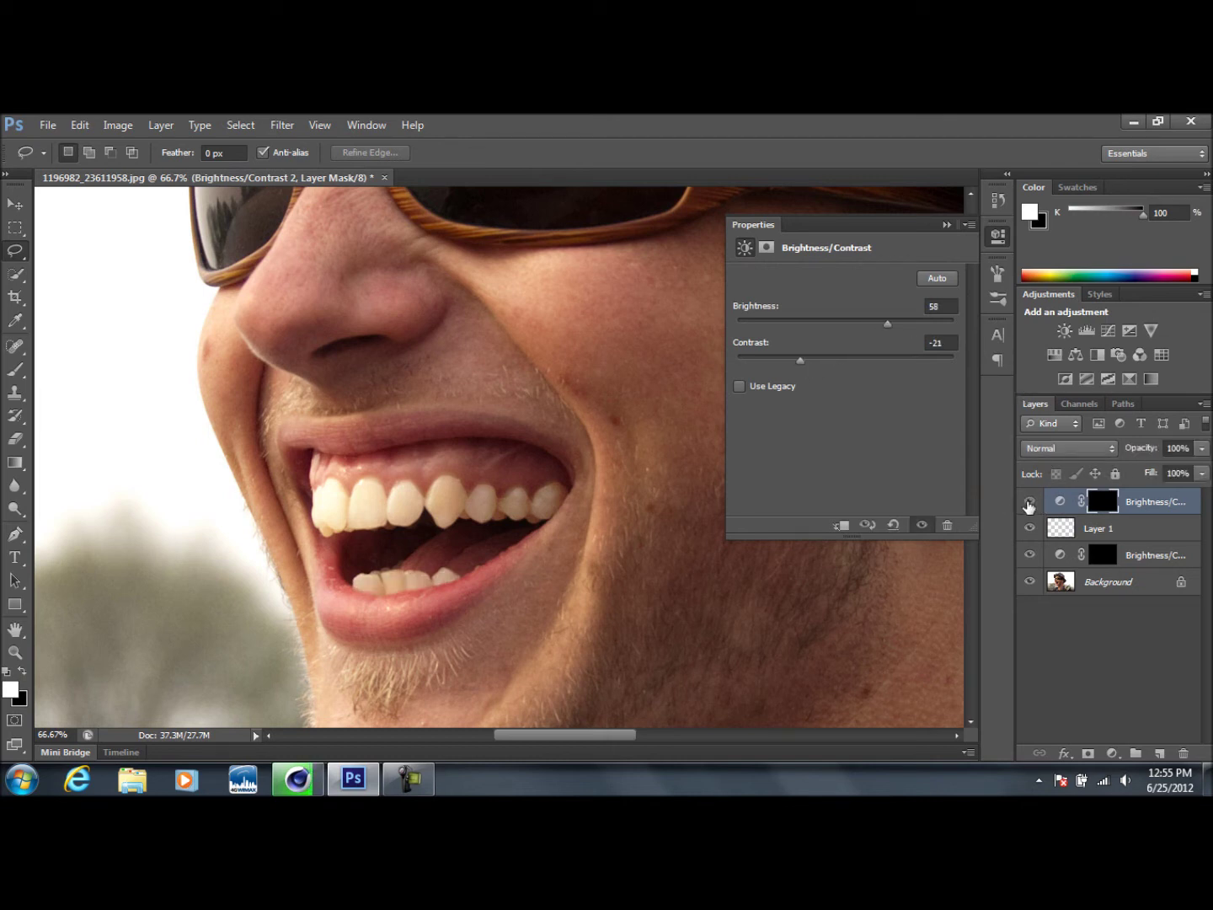
click(1027, 502)
click(1028, 502)
click(1028, 502)
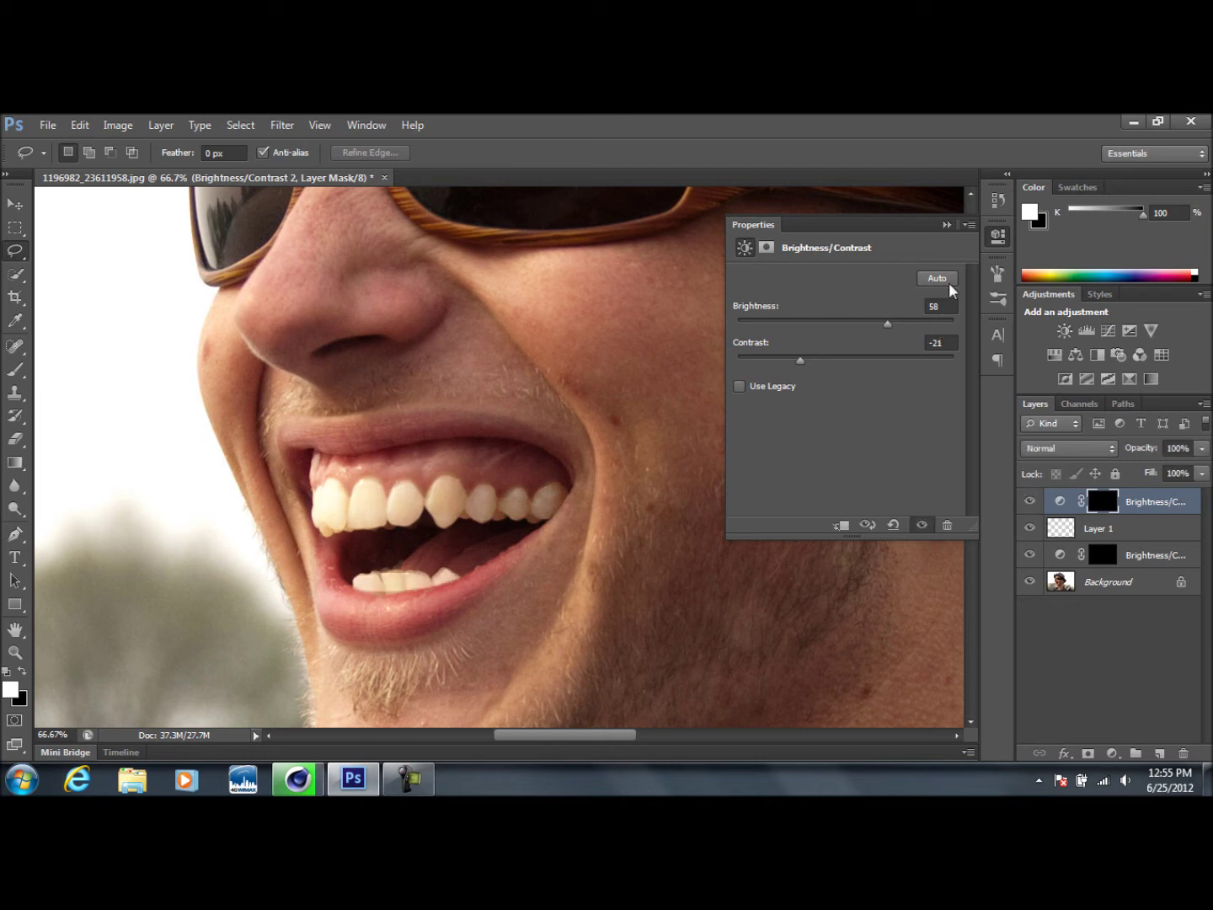
click(945, 225)
Compare the whole photo before and after whitening by switching each Brightness/Contrast layer off and on.
click(15, 652)
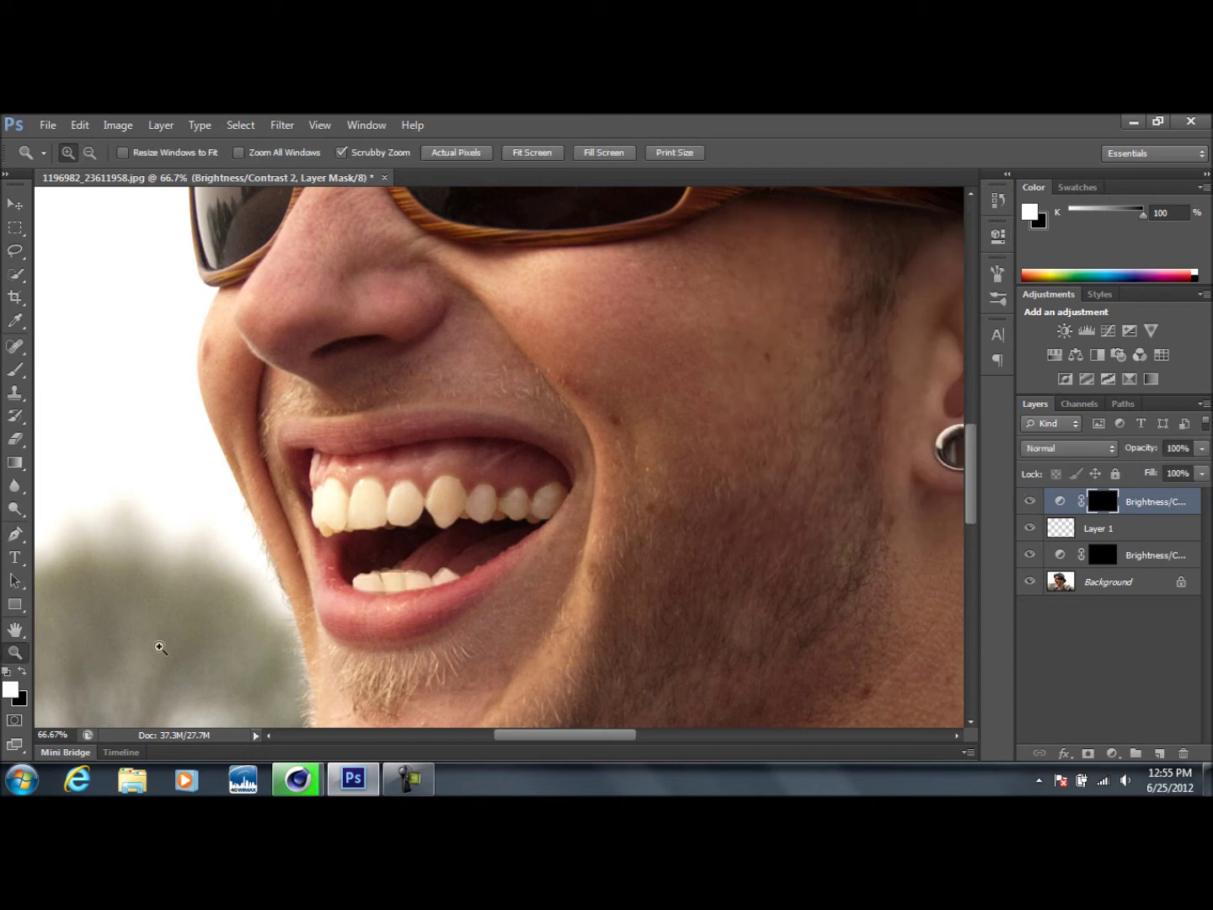
right_click(160, 645)
click(257, 739)
right_click(307, 593)
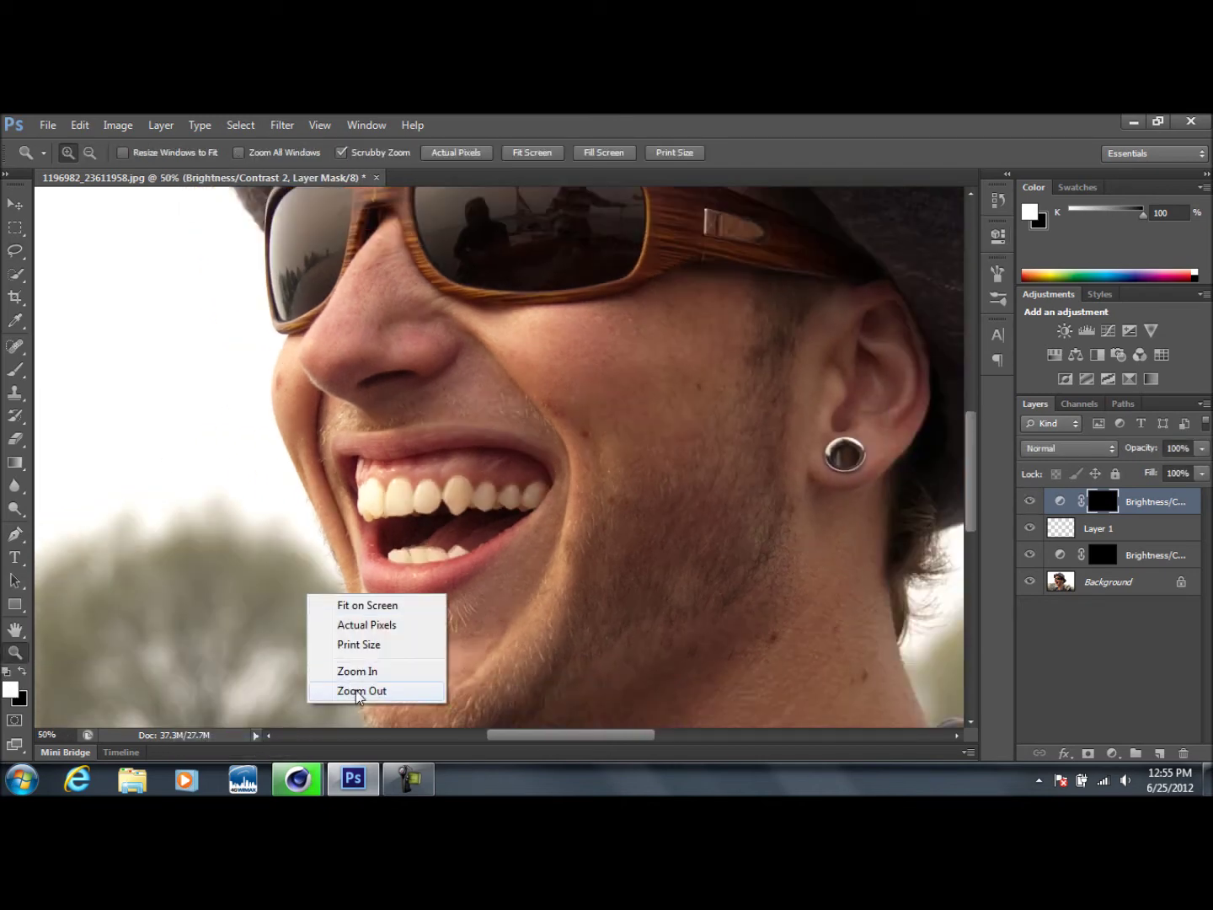
click(357, 691)
right_click(399, 611)
click(437, 712)
right_click(439, 620)
click(480, 717)
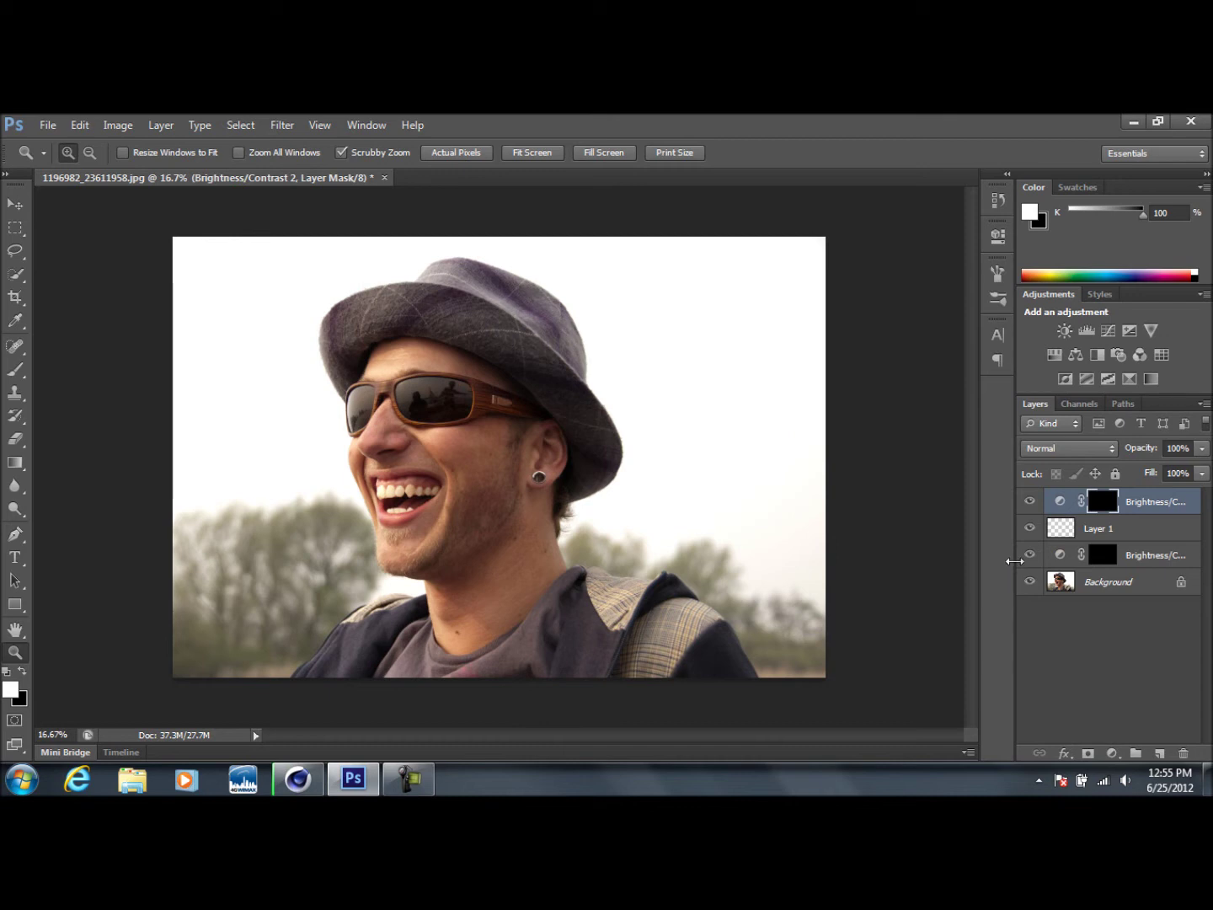
click(1029, 554)
click(1029, 555)
click(1029, 554)
click(1030, 554)
click(1030, 555)
click(1030, 502)
click(1030, 503)
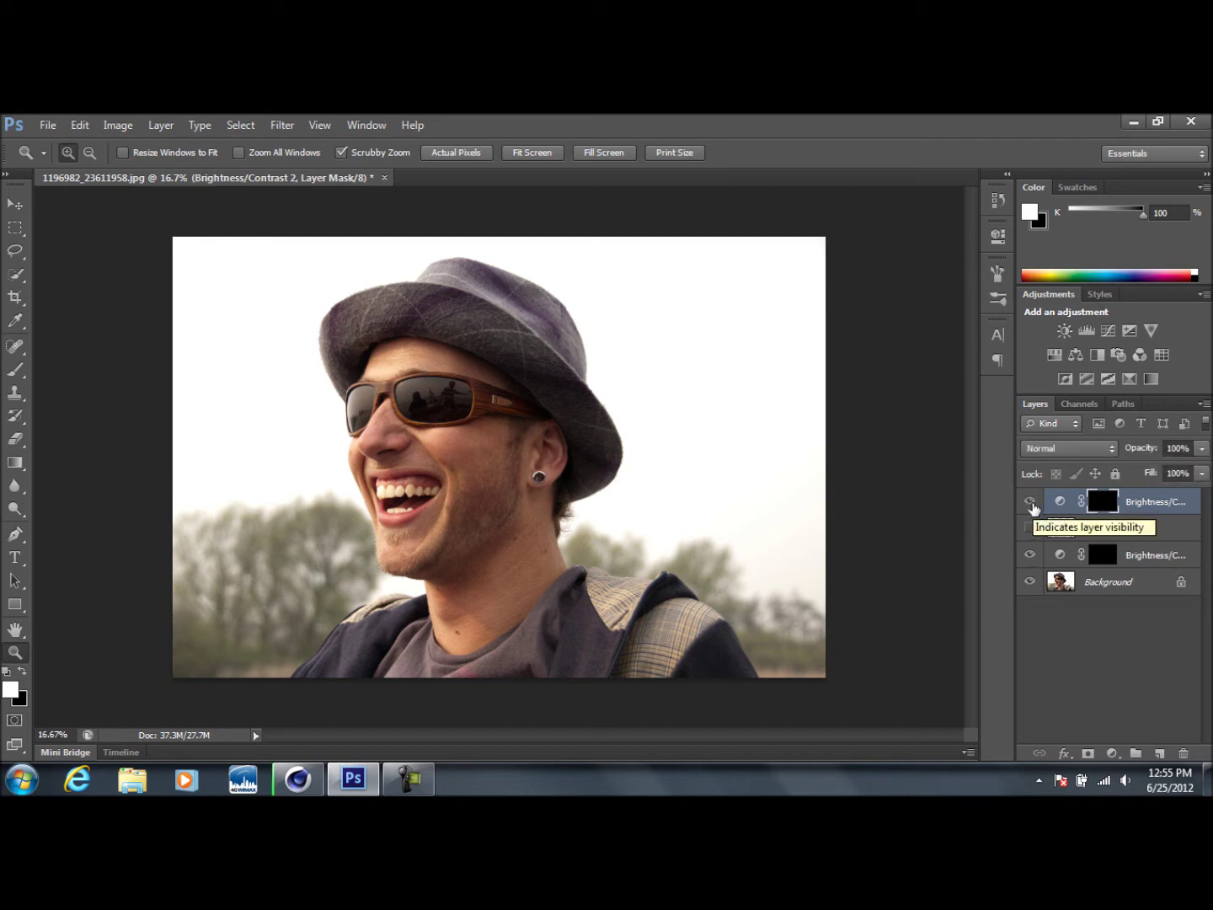